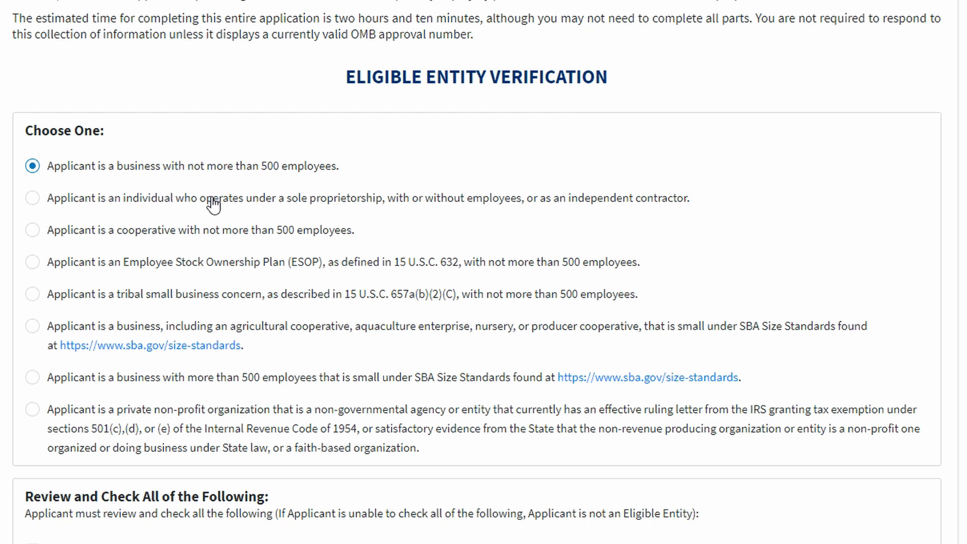
Affirm all seven eligibility statements, from no illegal activity through not a government entity
scroll(131, 176, "down", 2)
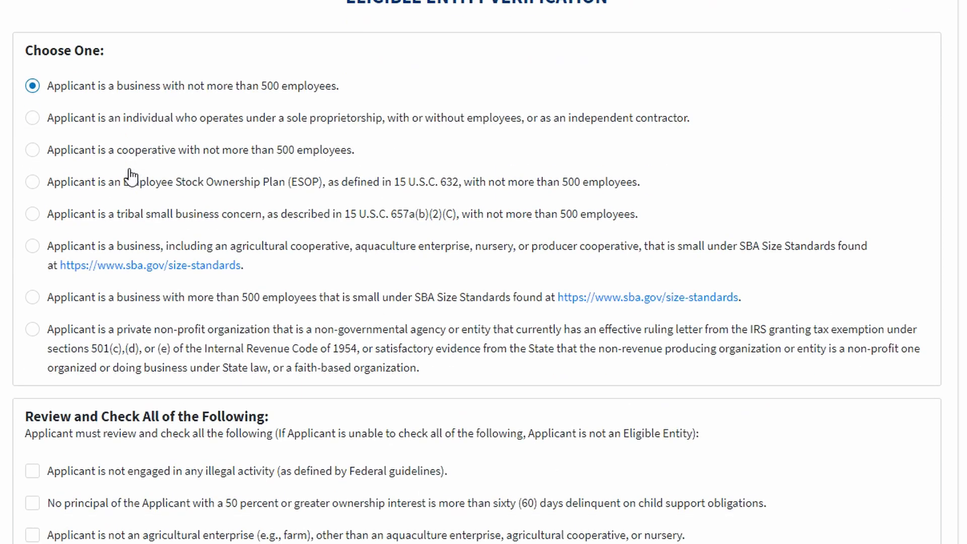
scroll(131, 176, "down", 5)
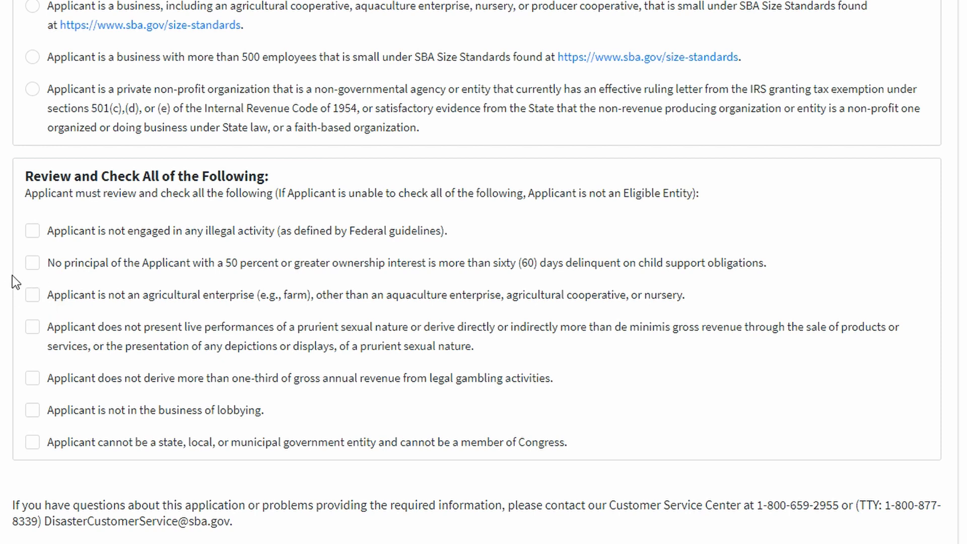
left_click(31, 233)
left_click(33, 265)
left_click(31, 297)
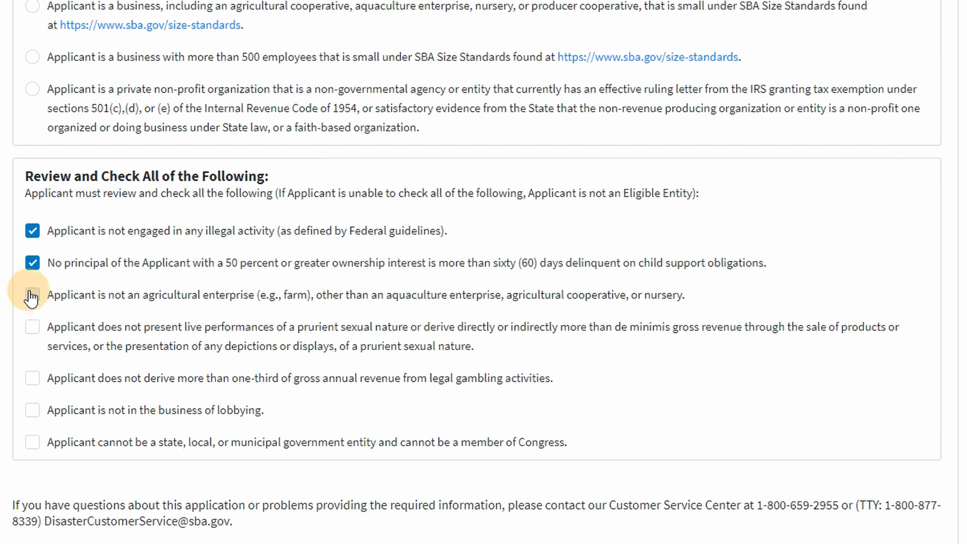
left_click(35, 332)
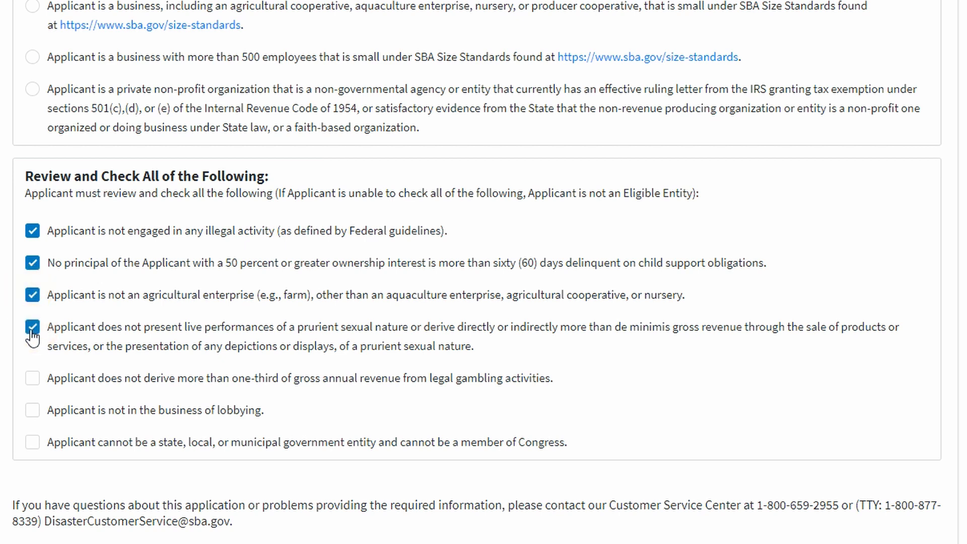
left_click(41, 391)
left_click(31, 413)
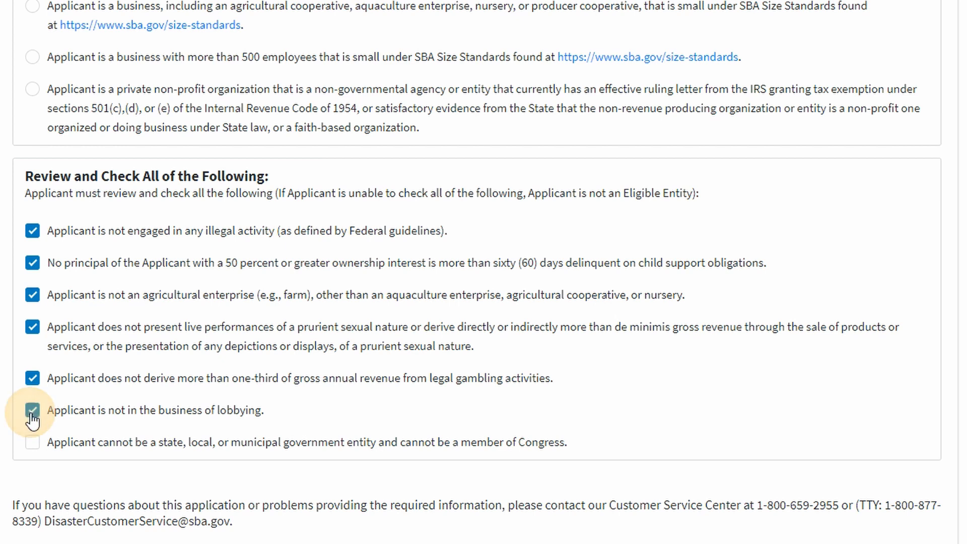
left_click(33, 446)
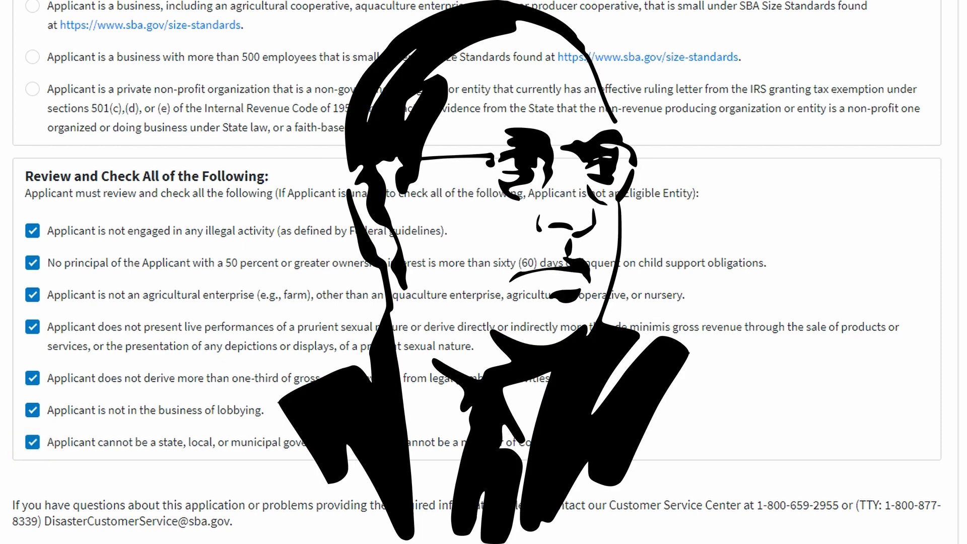
scroll(453, 503, "down", 2)
Continue to Business Information and fill Business Legal Name from a saved autofill suggestion
left_click(446, 532)
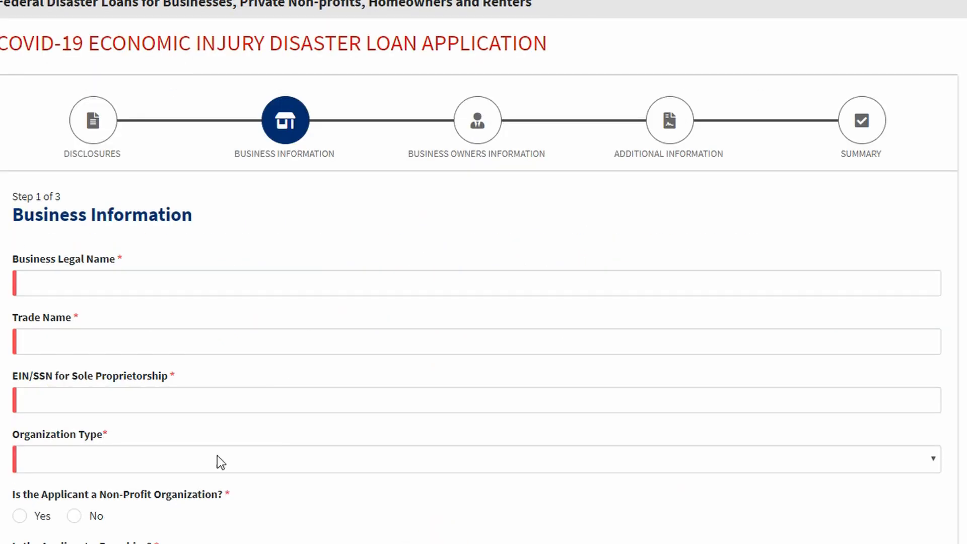
scroll(54, 151, "down", 3)
left_click(54, 132)
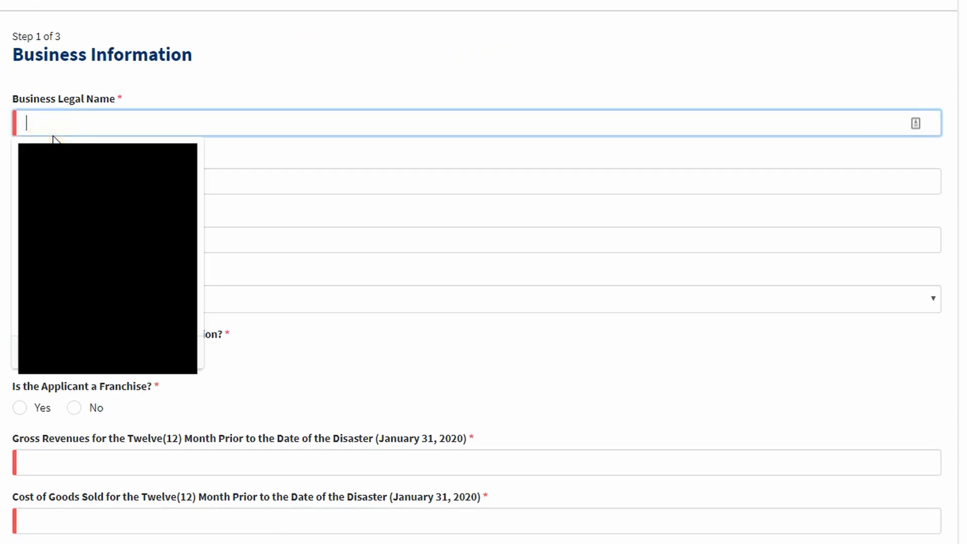
left_click(59, 120)
left_click(2, 133)
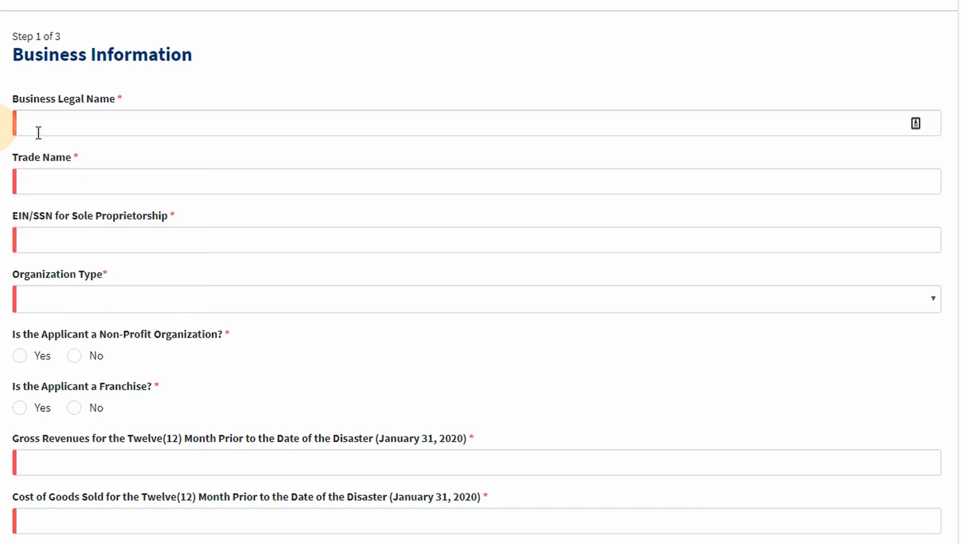
left_click(43, 131)
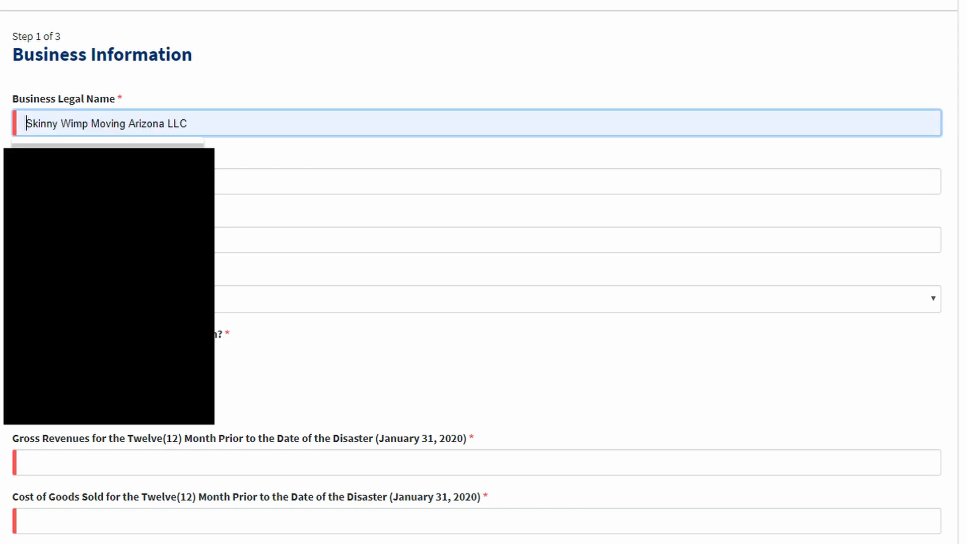
left_click(67, 158)
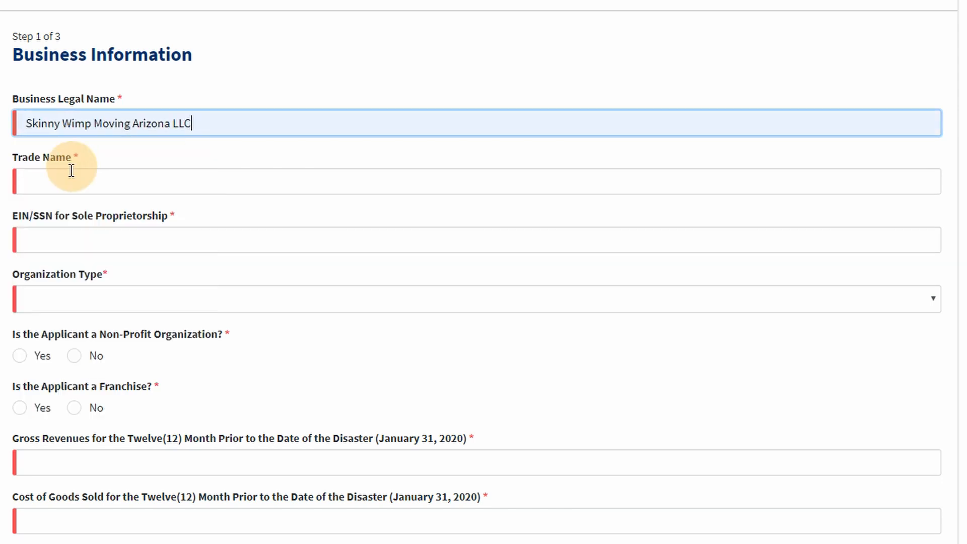
Enter trade name 'Skinny Wimp Moving Arizona' and the business EIN
left_click(96, 179)
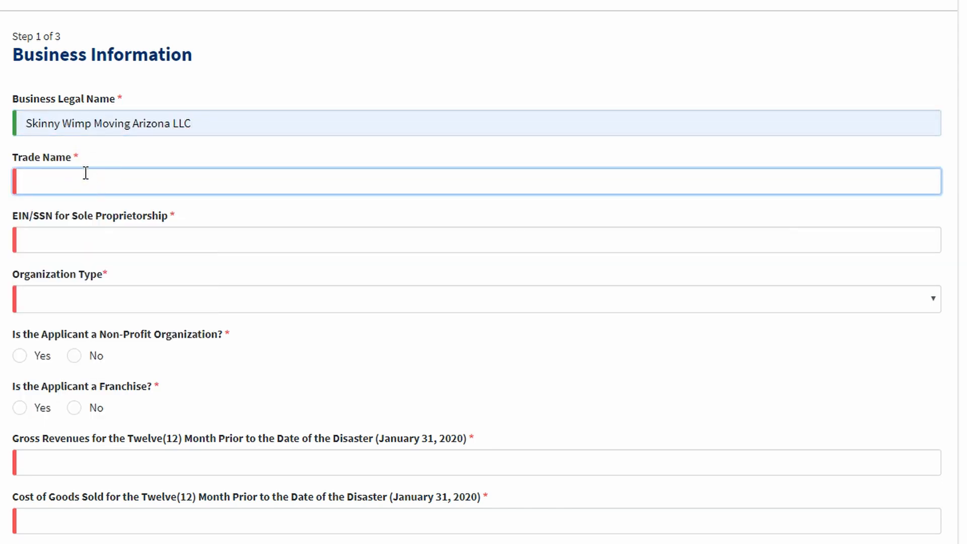
type("Skinny Wimp Moving Arizona")
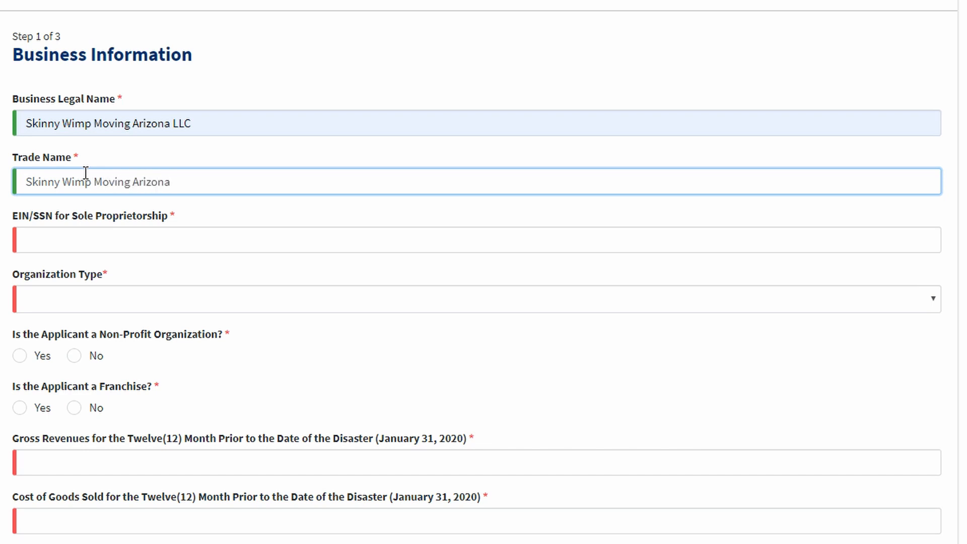
left_click(48, 234)
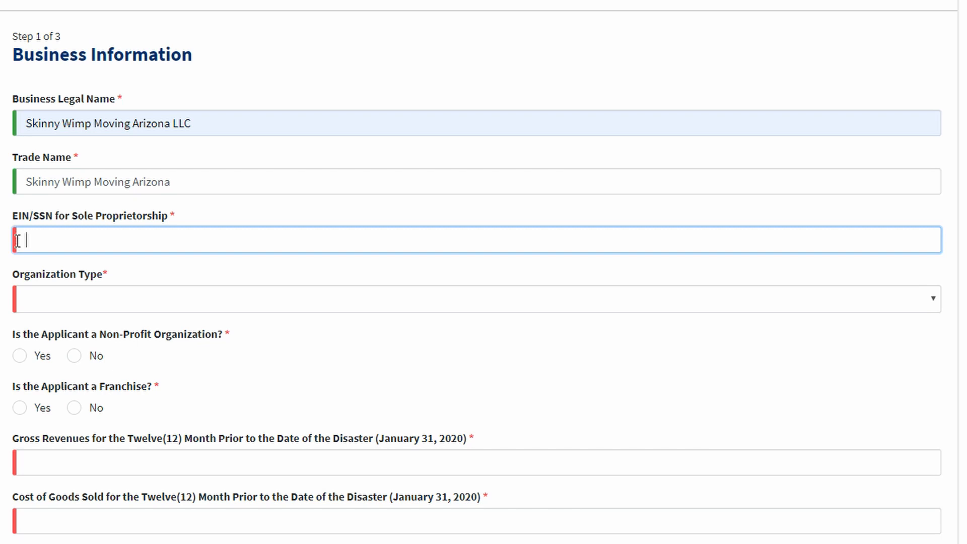
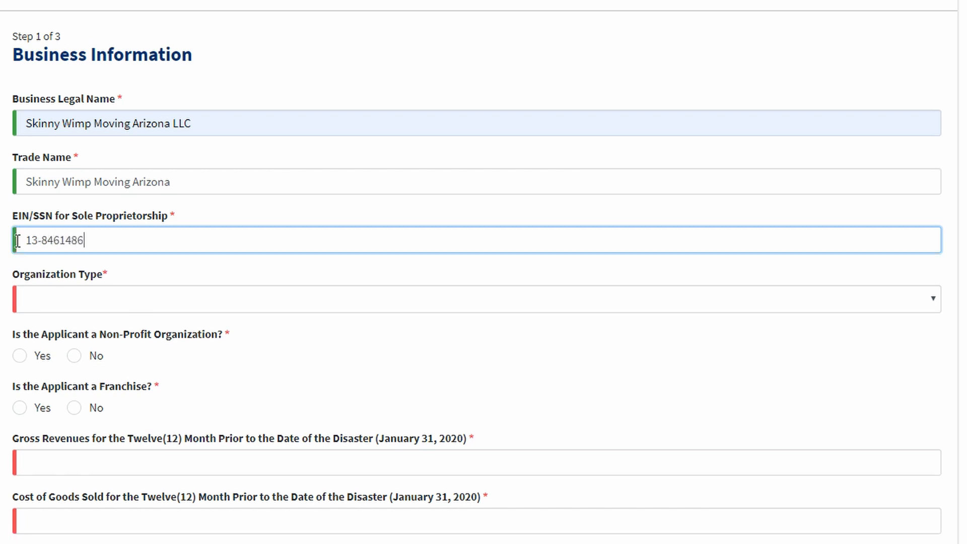
Set organization type to S-Corporation and answer No to the non-profit and franchise questions
left_click(55, 295)
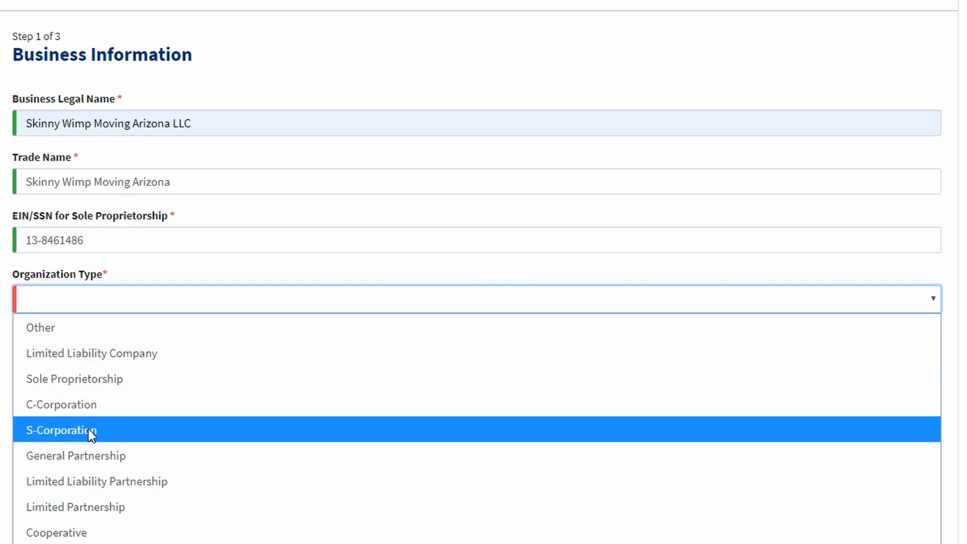
left_click(88, 429)
scroll(99, 330, "down", 2)
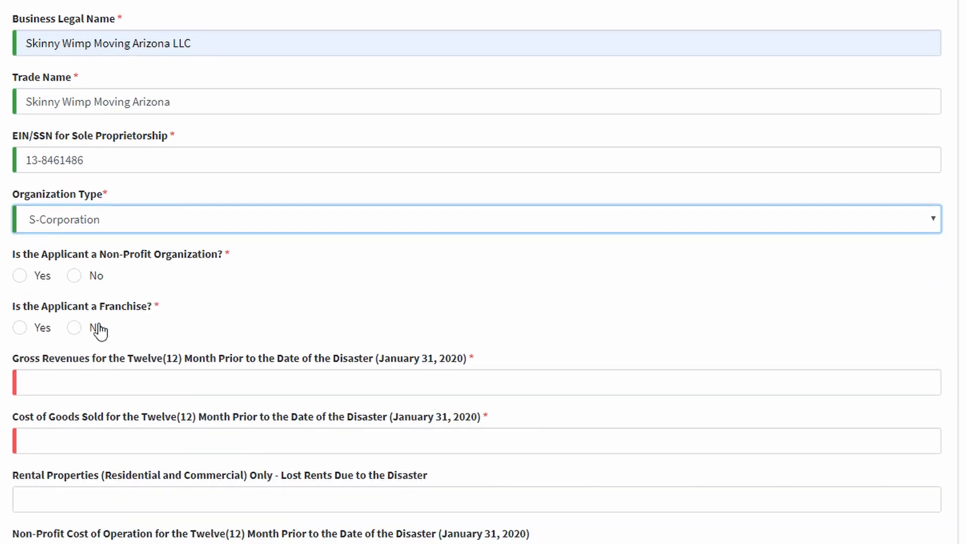
left_click(81, 277)
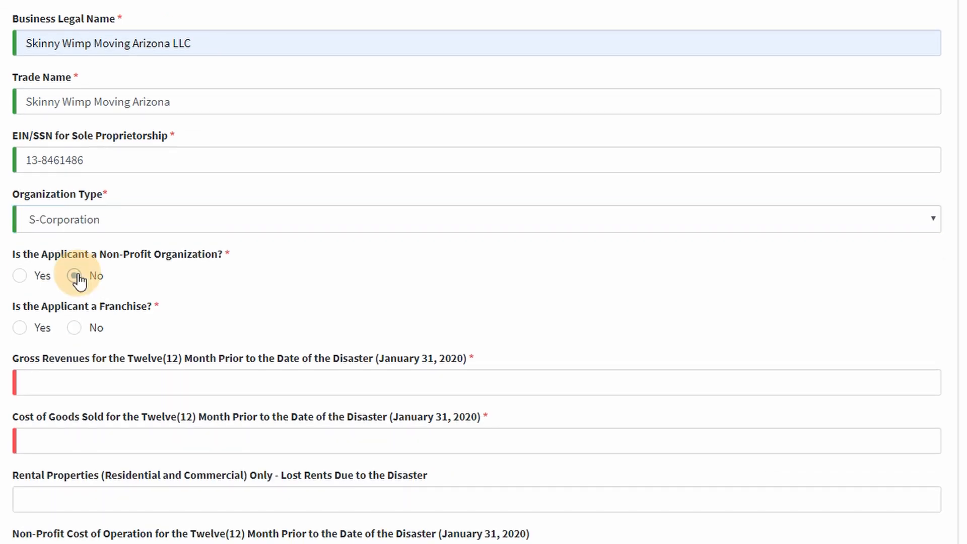
left_click(74, 330)
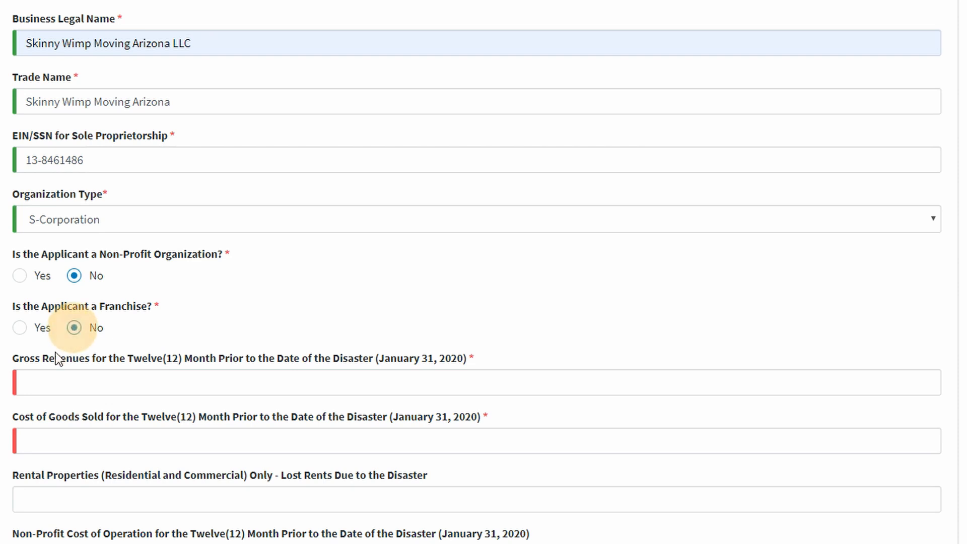
scroll(59, 347, "down", 3)
left_click(60, 220)
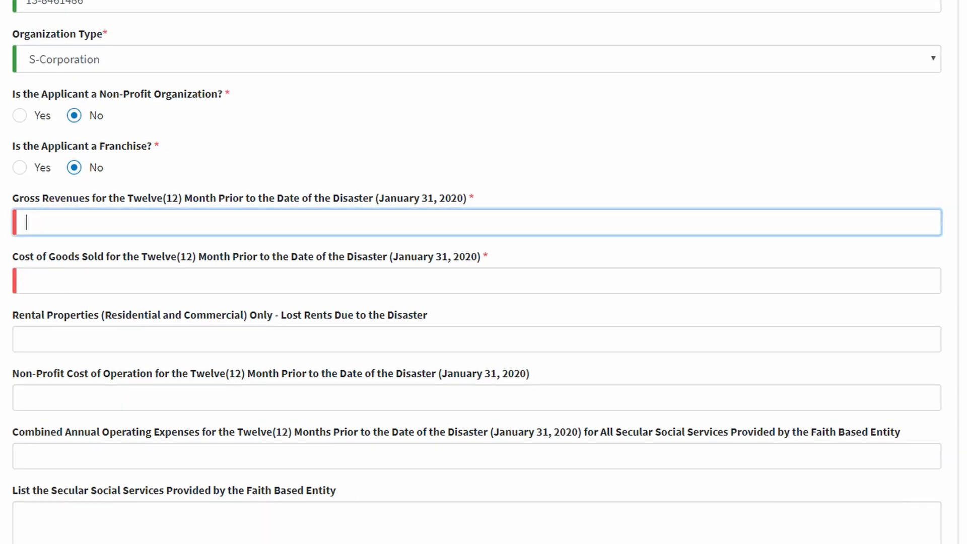
Enter gross revenues 800000, cost of goods sold 10,000 and lost rents 10000
type("800000")
left_click(40, 291)
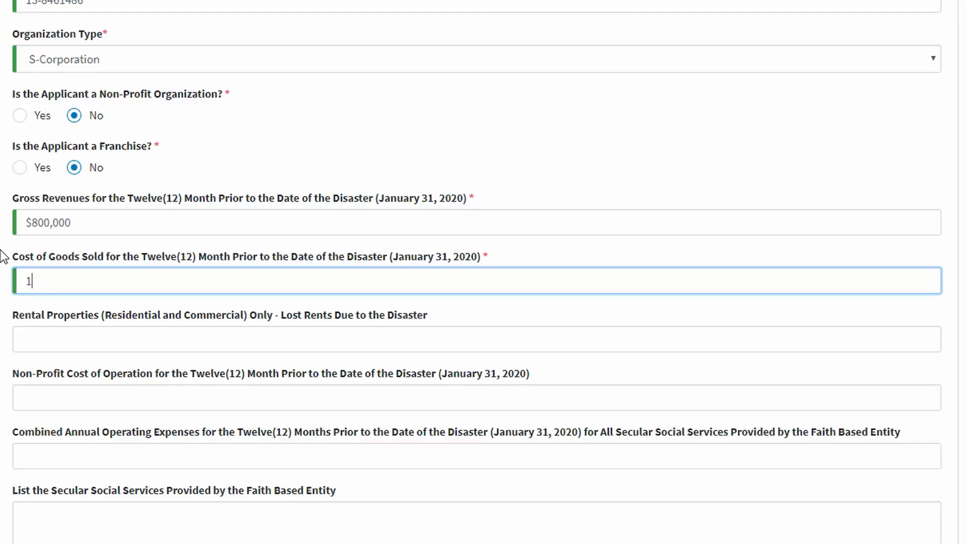
type("0000")
left_click(62, 344)
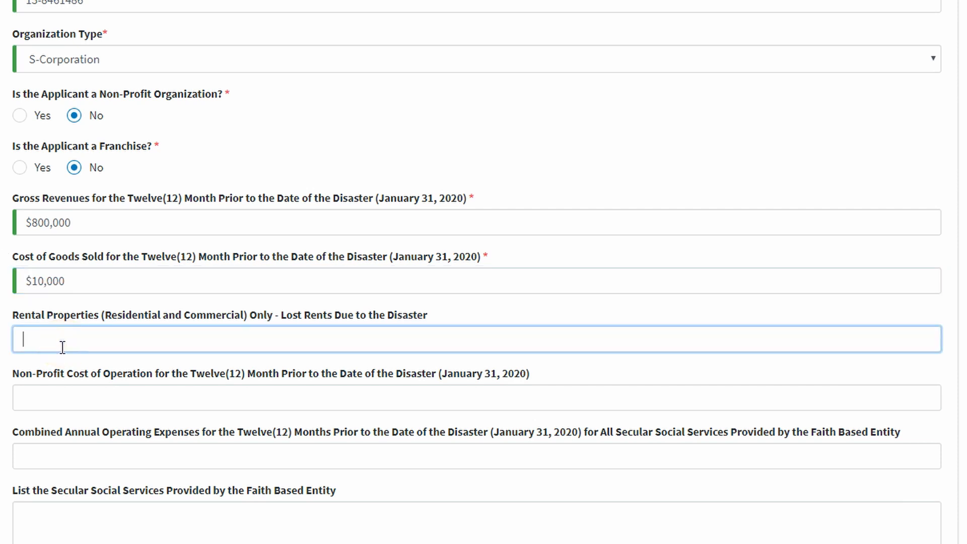
scroll(22, 339, "down", 2)
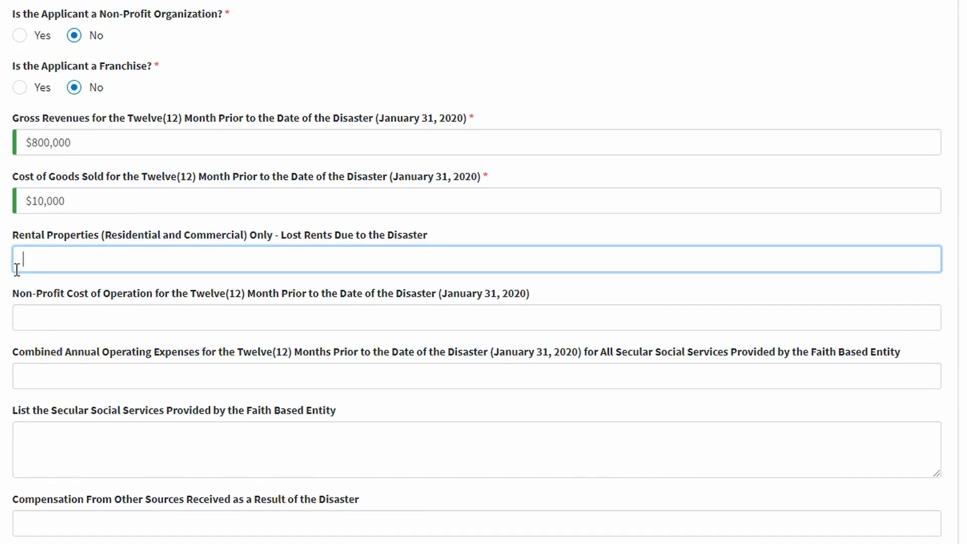
type("10000")
scroll(10, 360, "down", 1)
scroll(7, 355, "down", 1)
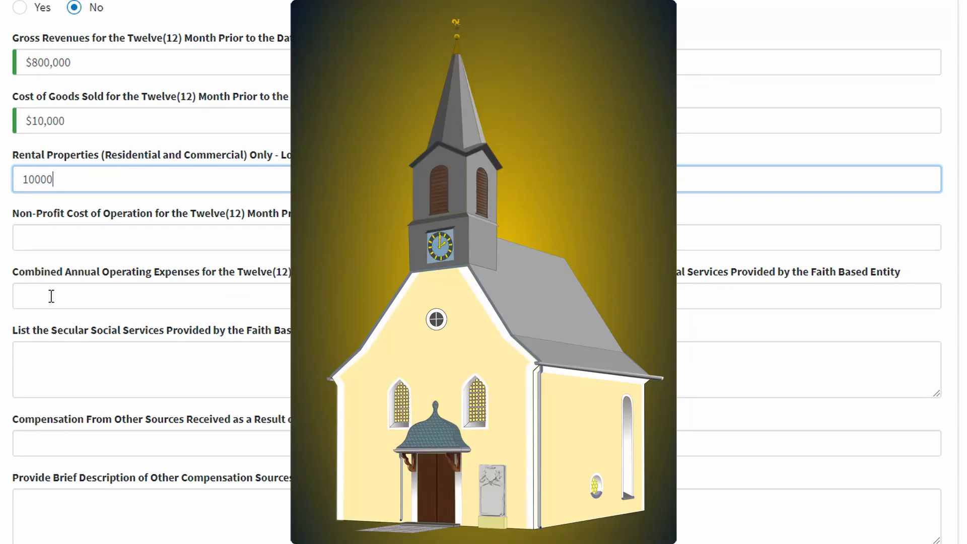
scroll(96, 373, "down", 2)
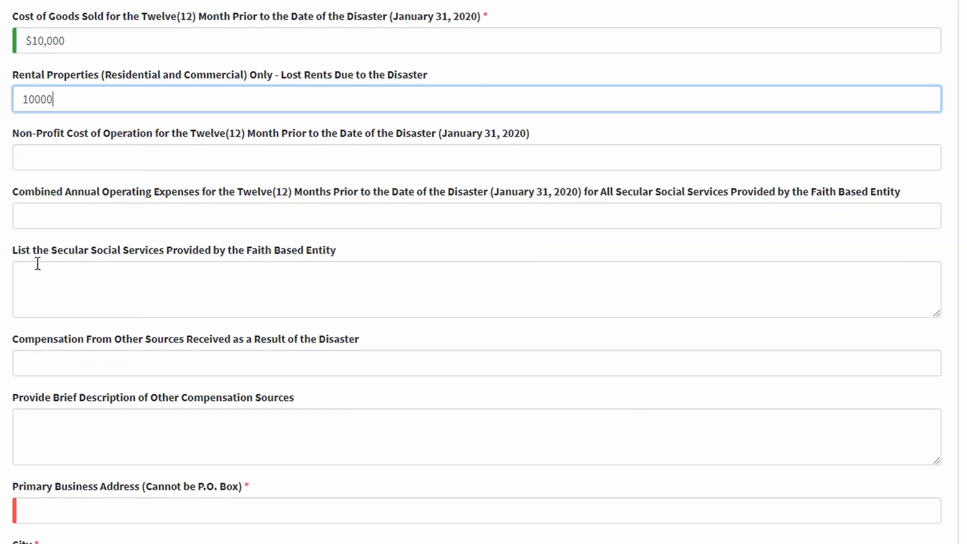
scroll(36, 264, "down", 3)
scroll(23, 243, "down", 3)
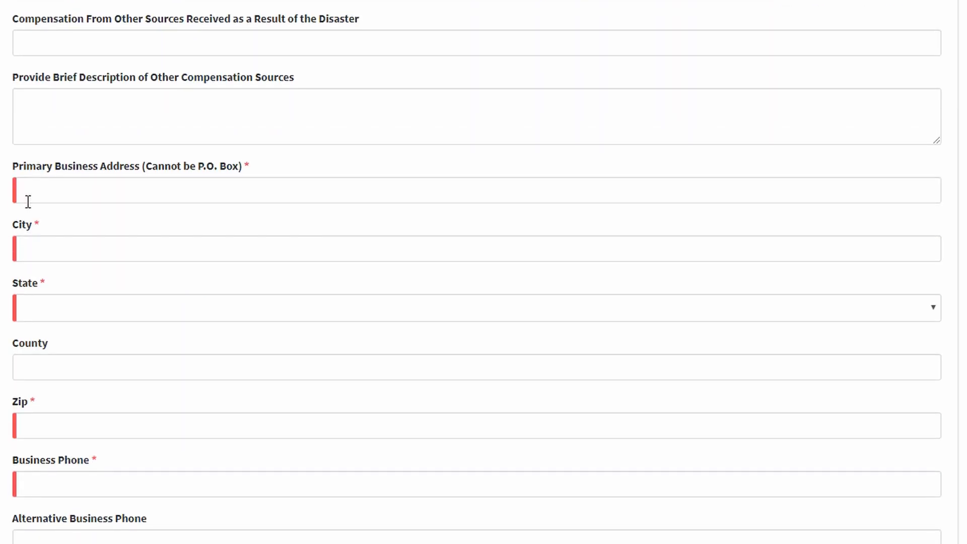
Autofill the primary business address and phone, then enter the business e-mail address
left_click(29, 200)
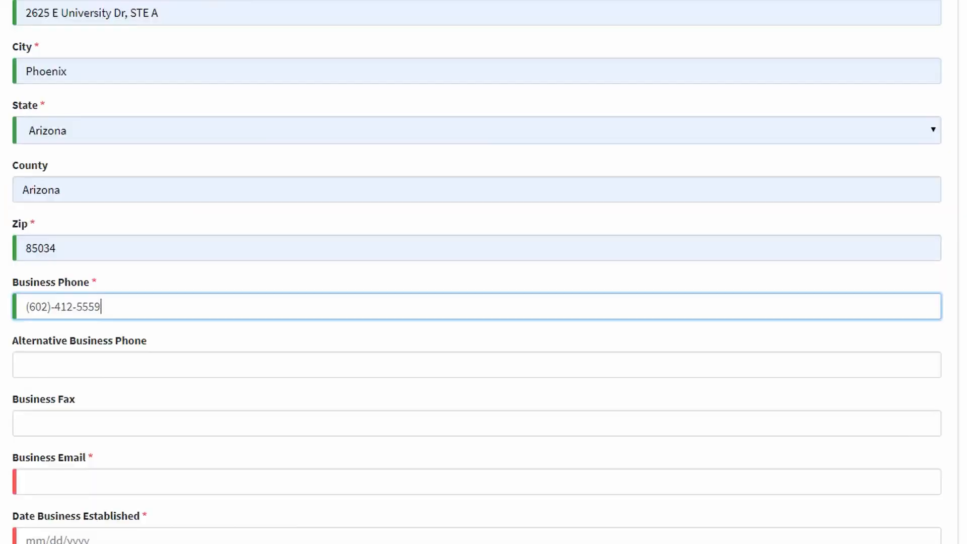
scroll(33, 338, "down", 3)
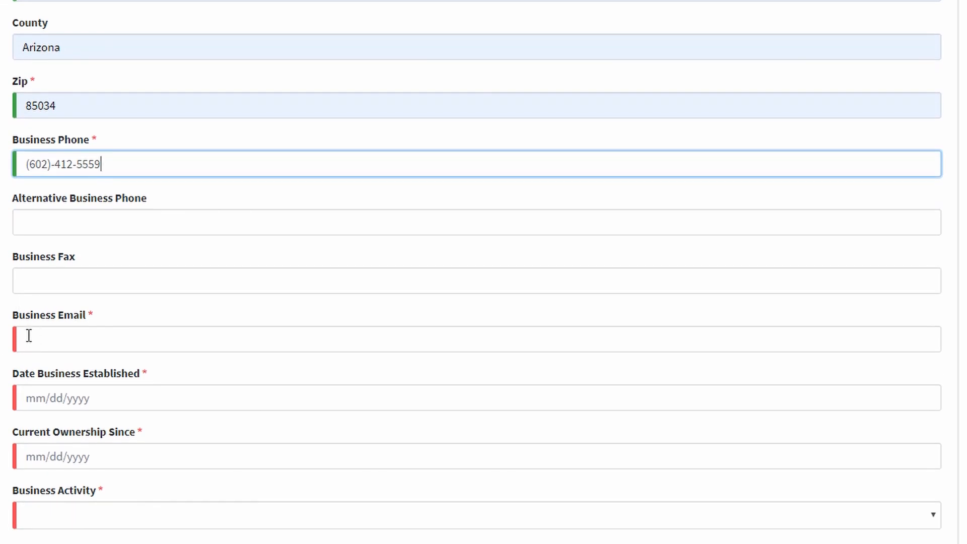
left_click(28, 337)
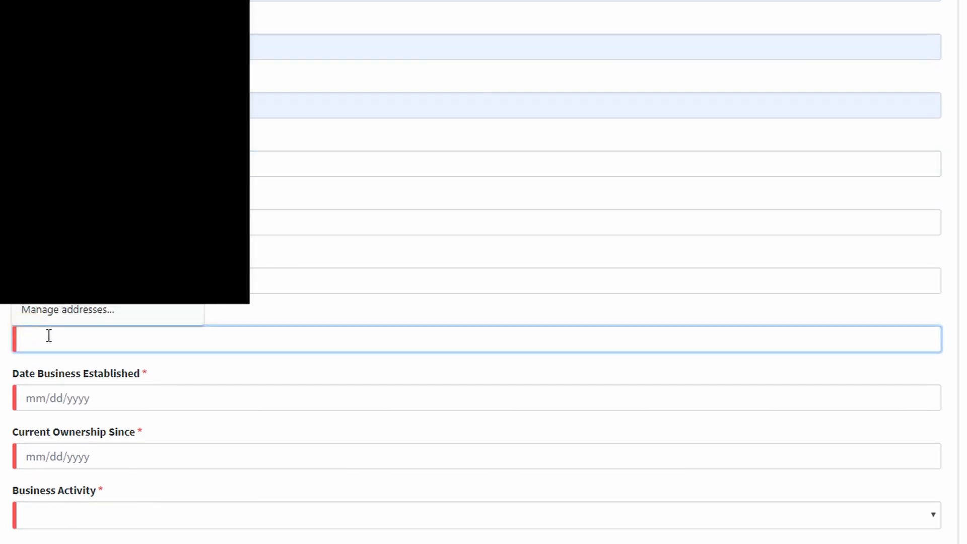
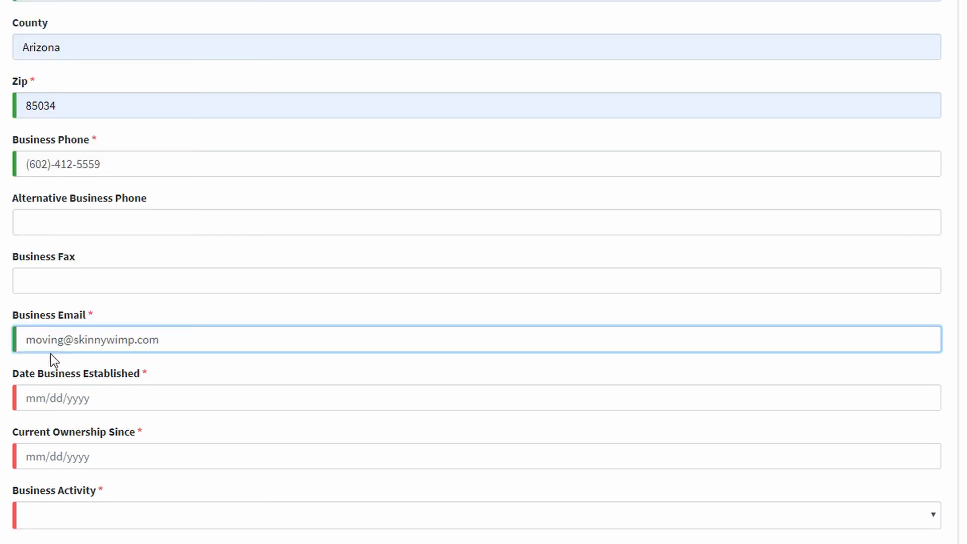
left_click(29, 398)
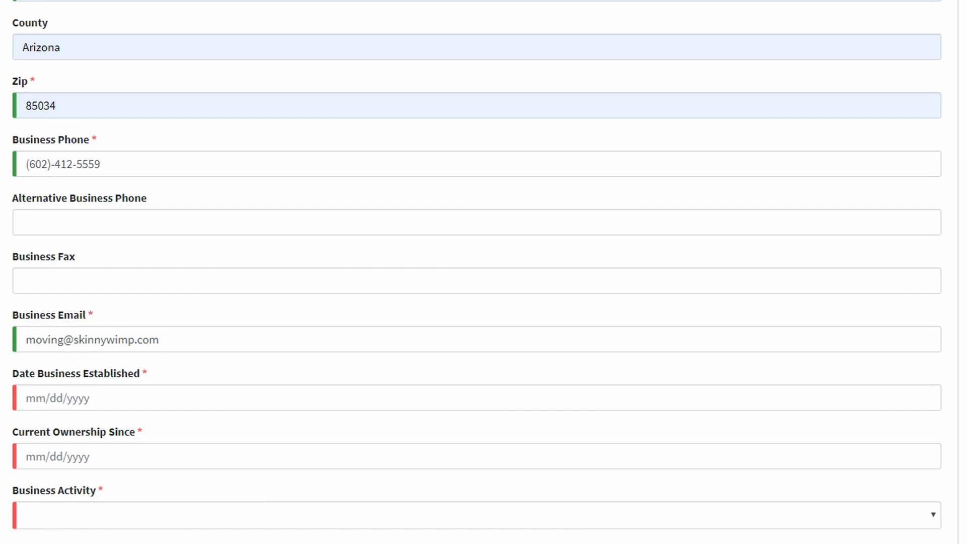
Enter Date Business Established 05/15/2015 and Current Ownership Since 05/15/2018
left_click(18, 402)
type("05/15/2015")
left_click(29, 455)
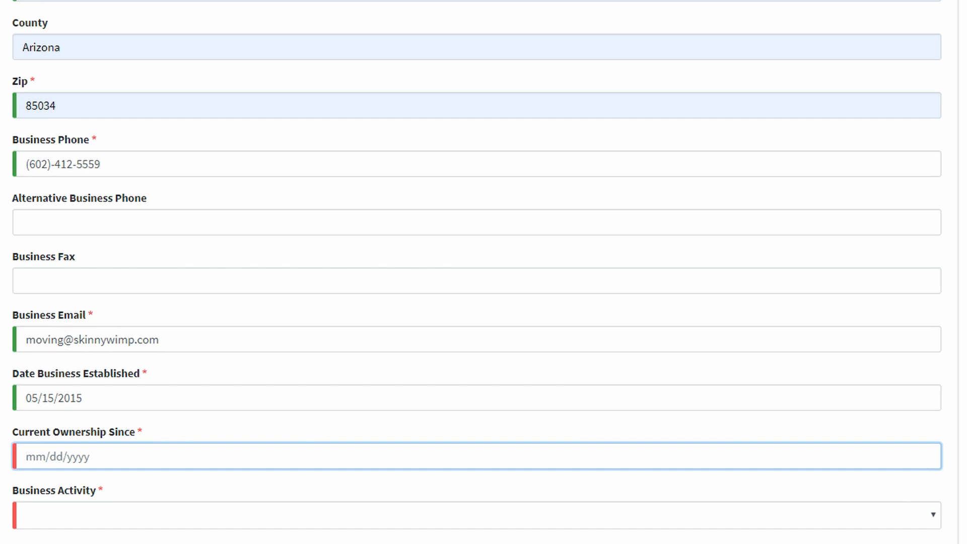
type("05/15/2018")
scroll(113, 475, "down", 3)
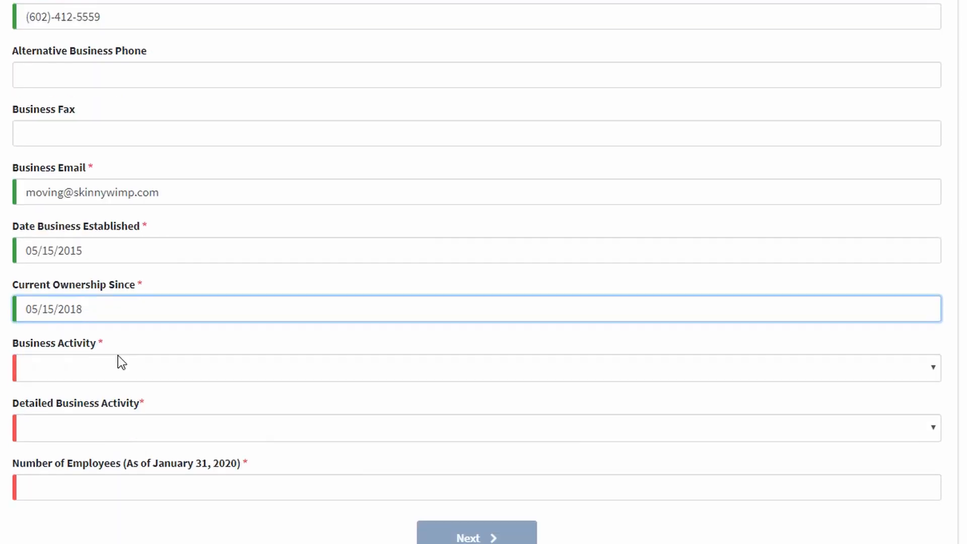
left_click(118, 358)
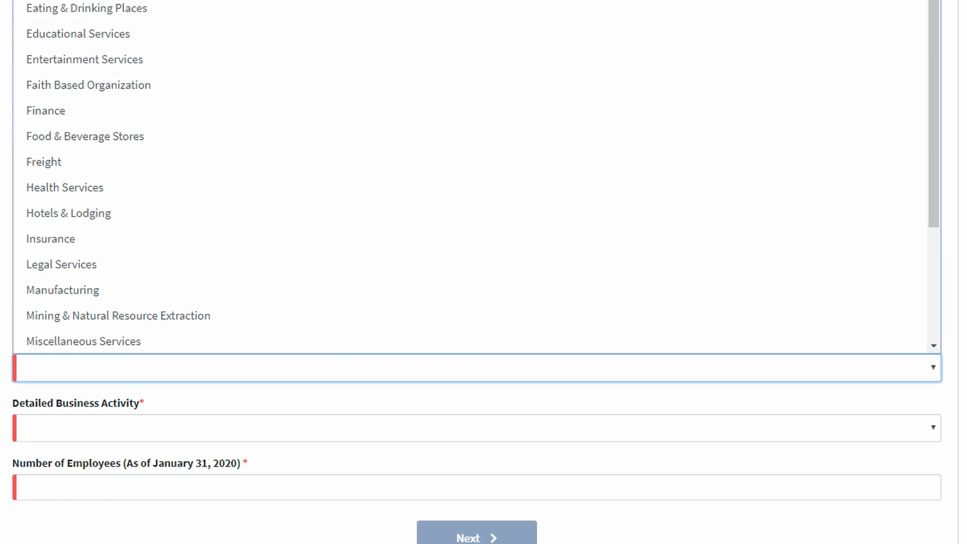
Select Business Services as business activity and Printing/Graphic Design as detailed activity
left_click(65, 431)
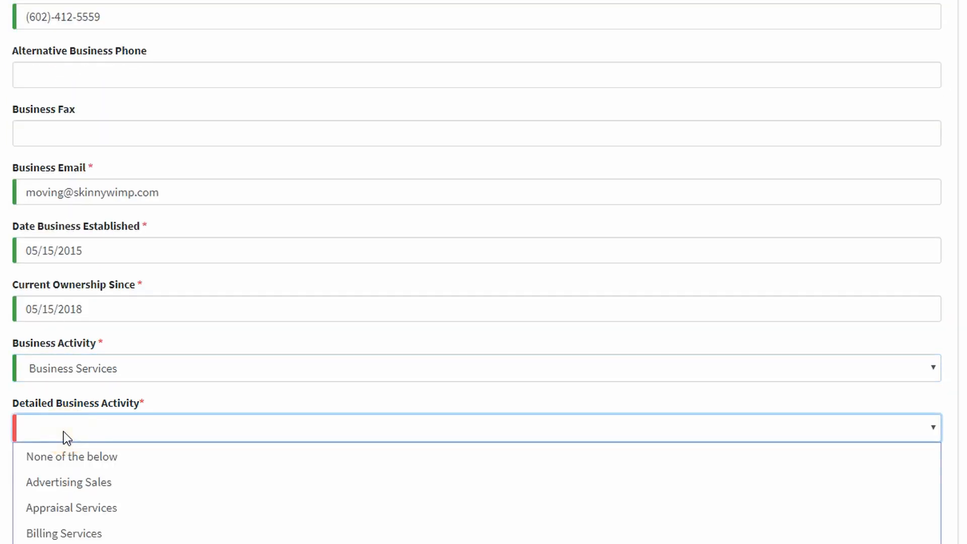
left_click(64, 431)
left_click(62, 426)
key("Return")
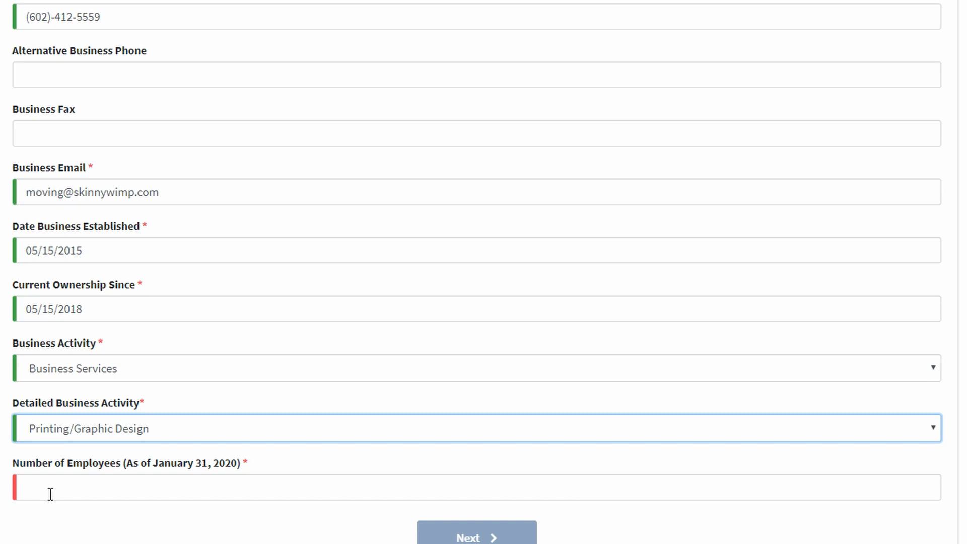
left_click(58, 490)
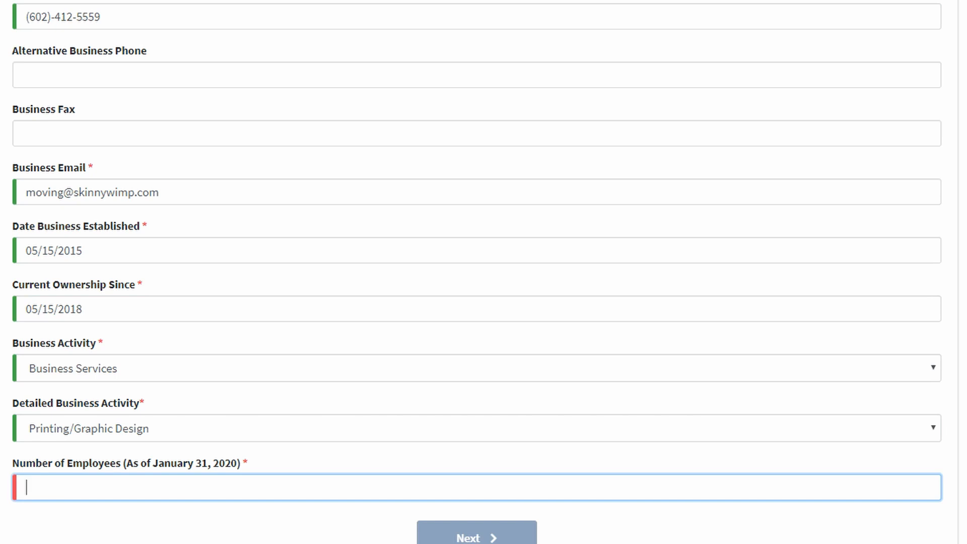
Enter 50 employees and continue to the Business Owners Information step
type("50")
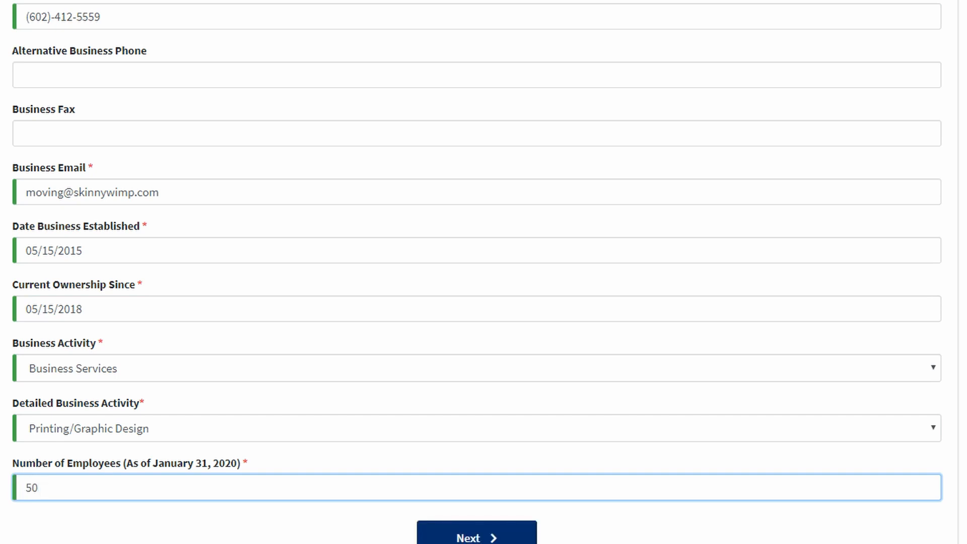
left_click(257, 539)
left_click(473, 536)
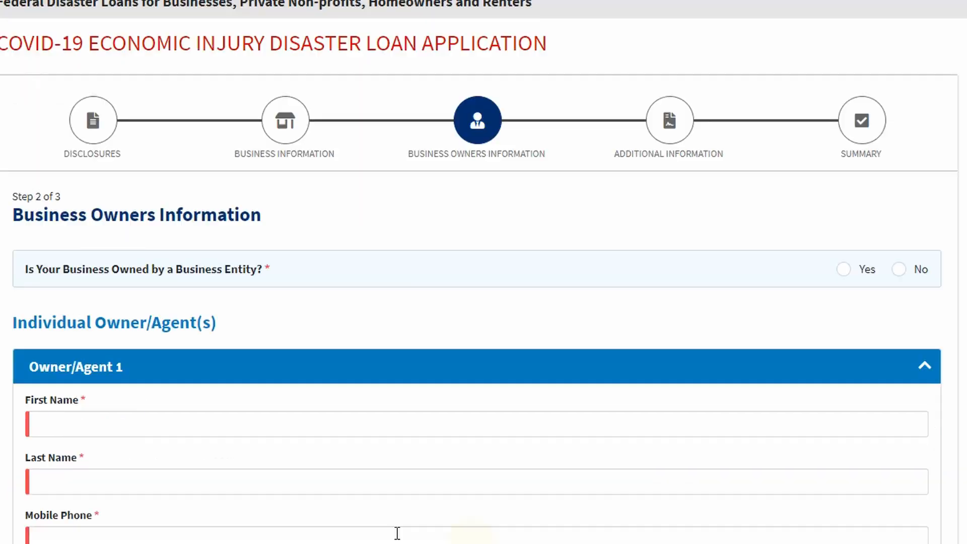
Answer No to whether the business is owned by a business entity
scroll(216, 421, "down", 5)
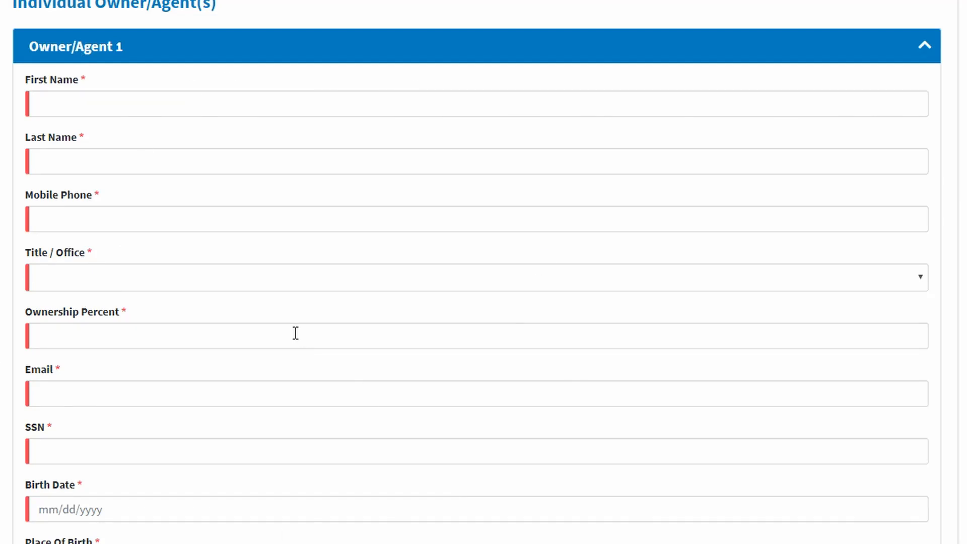
scroll(281, 343, "up", 3)
scroll(157, 398, "down", 8)
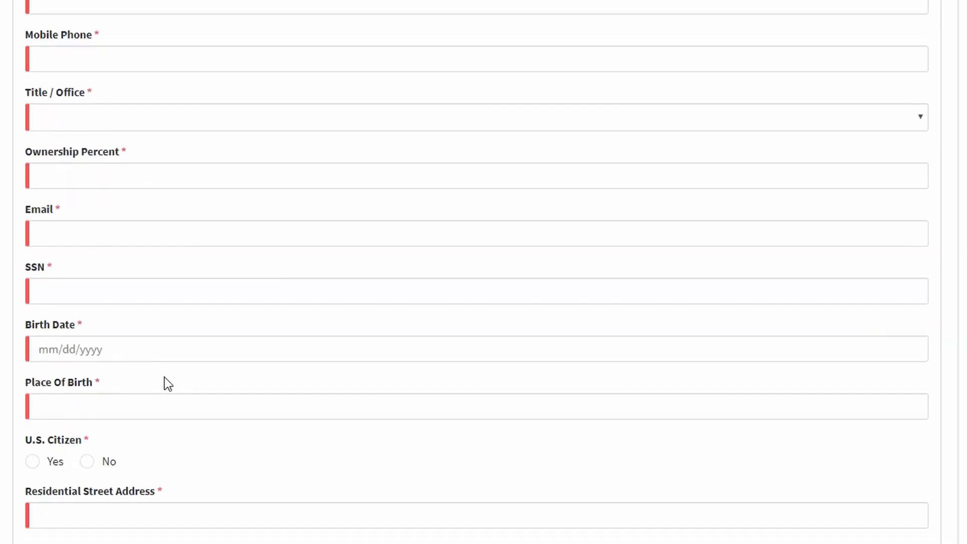
scroll(173, 381, "up", 8)
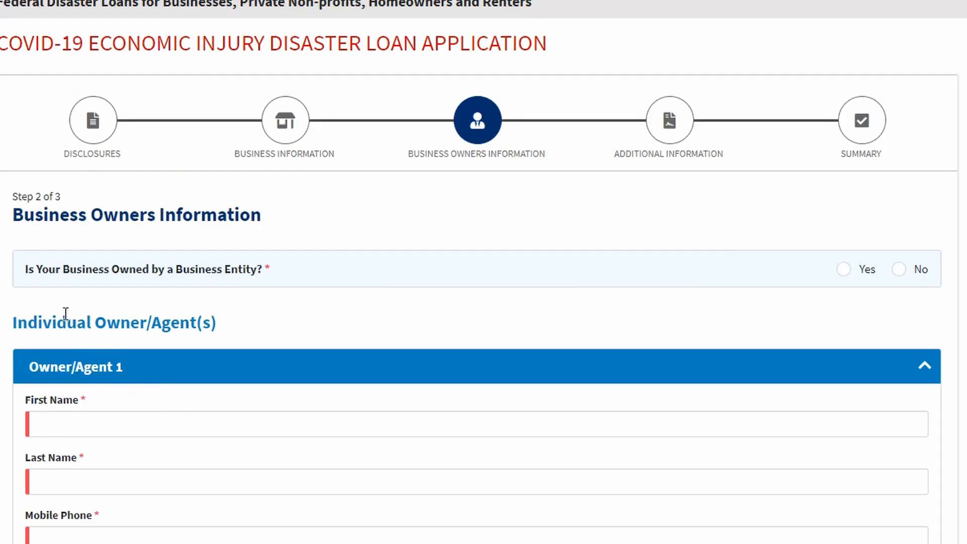
scroll(86, 322, "down", 3)
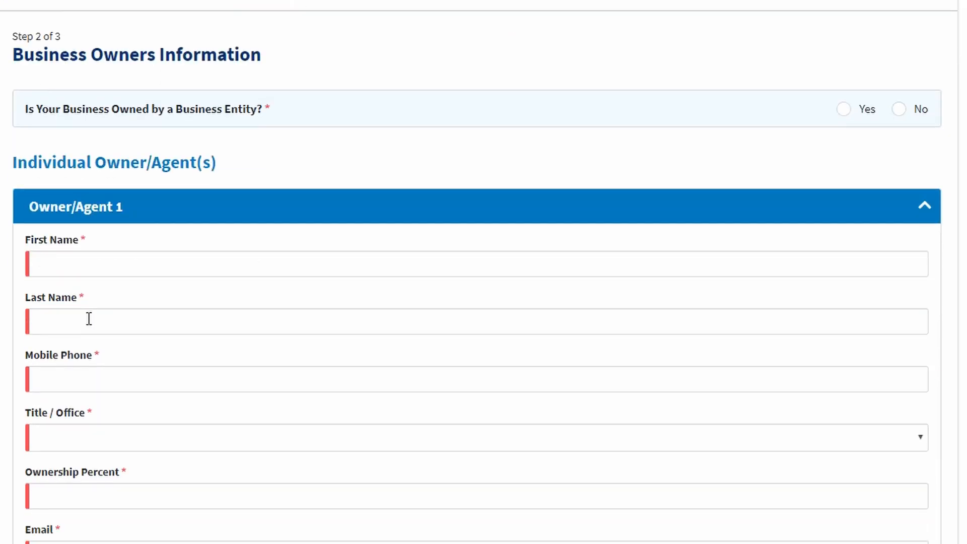
scroll(88, 317, "down", 3)
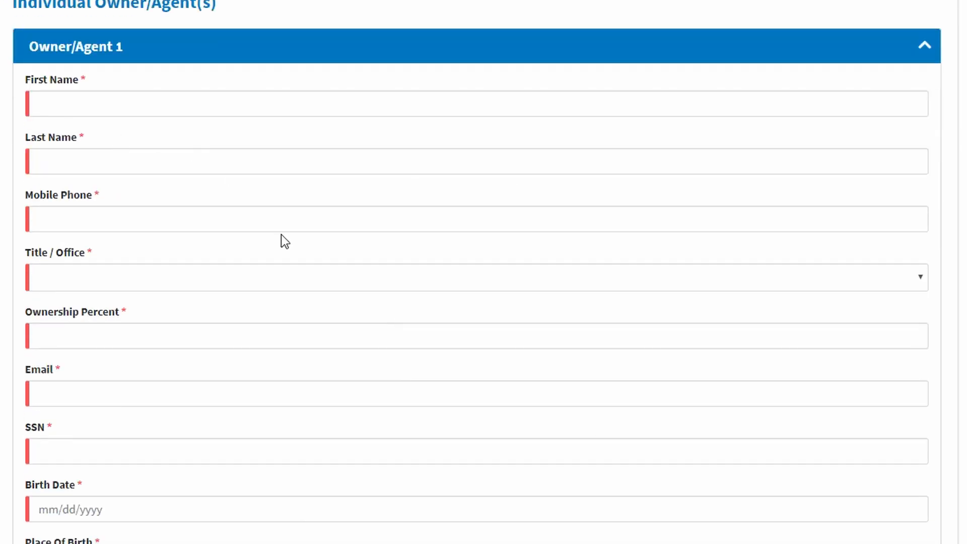
scroll(208, 206, "up", 6)
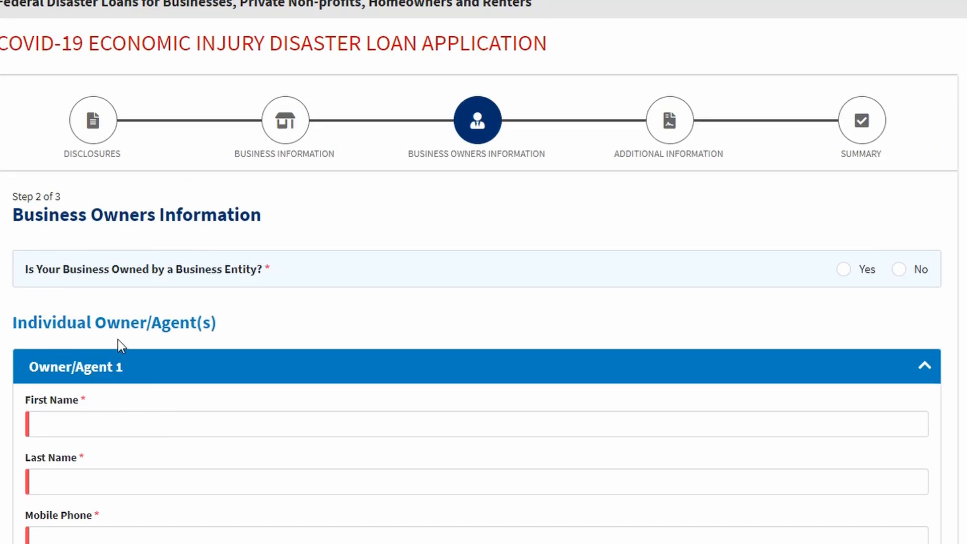
scroll(118, 335, "down", 2)
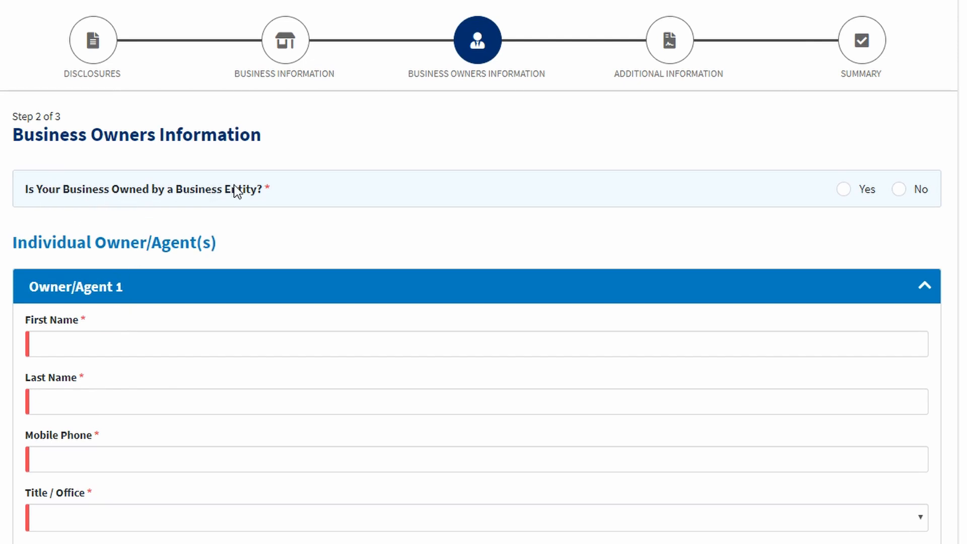
left_click(902, 195)
Give Owner/Agent 1 title Owner, 100 percent ownership, and a corrected owner e-mail address
scroll(97, 181, "down", 5)
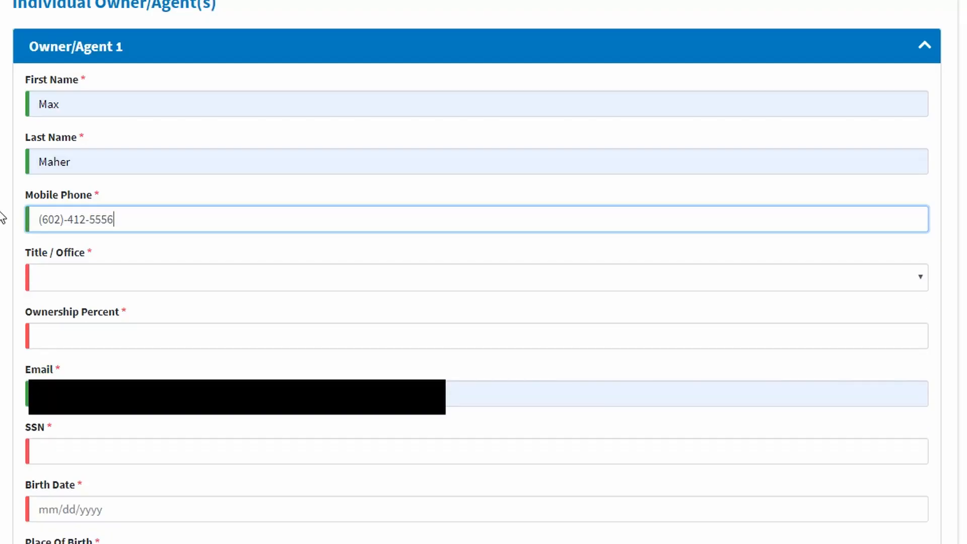
left_click(49, 282)
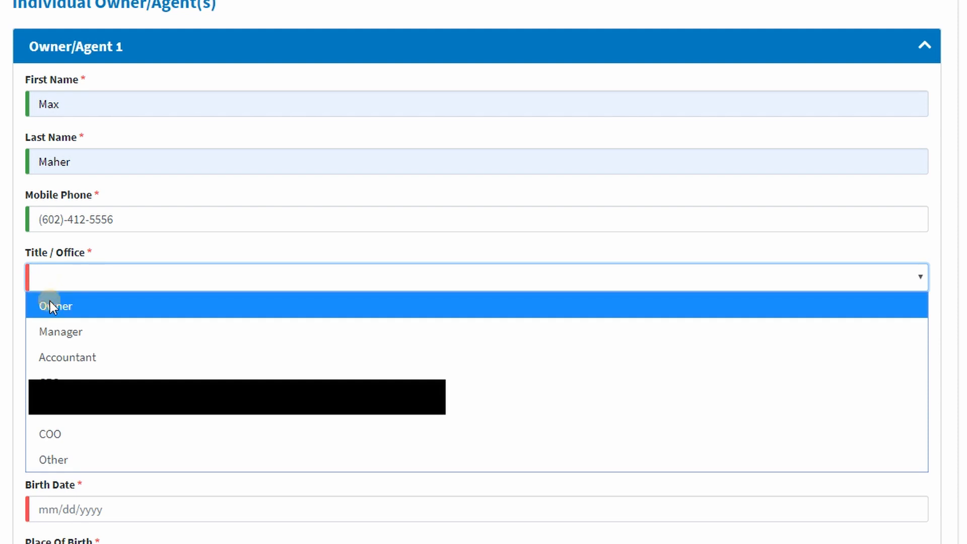
left_click(50, 304)
left_click(78, 332)
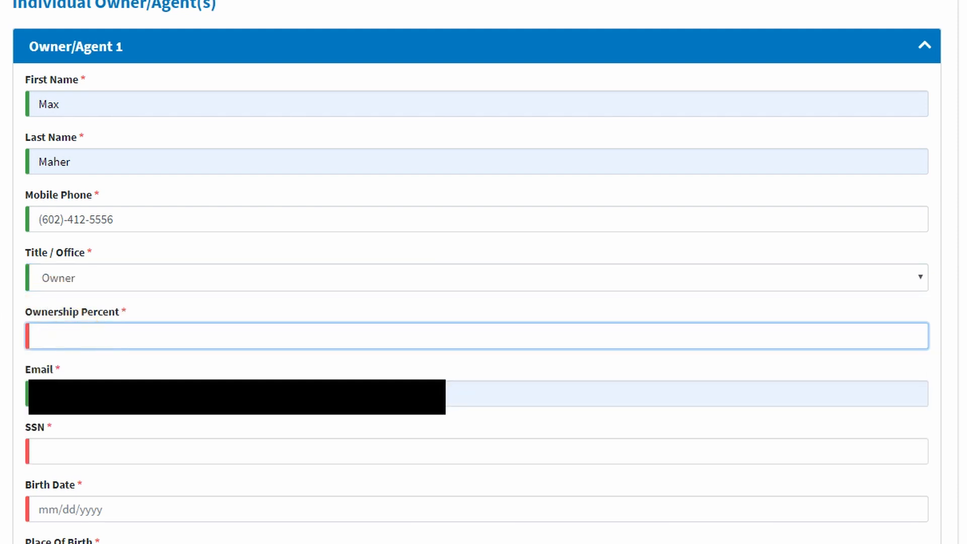
type("100")
key("Tab")
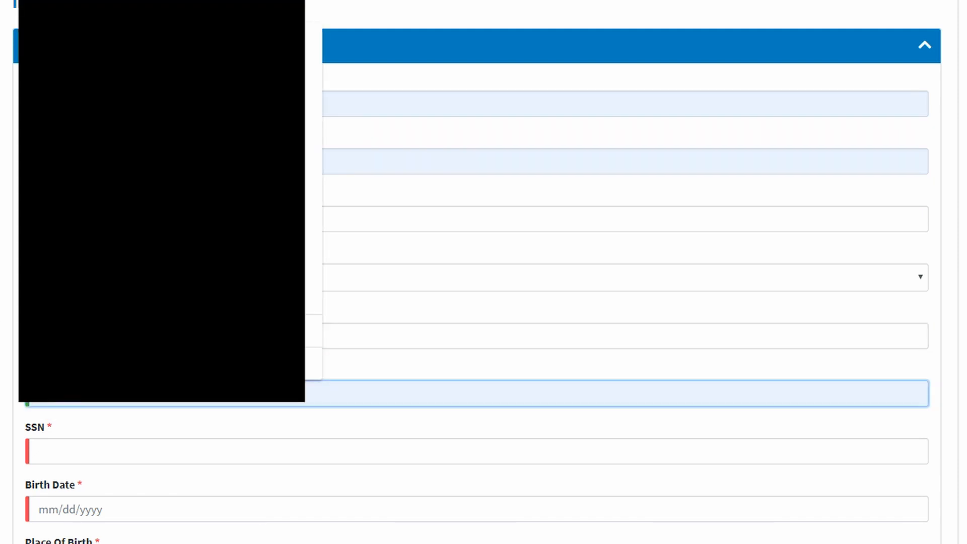
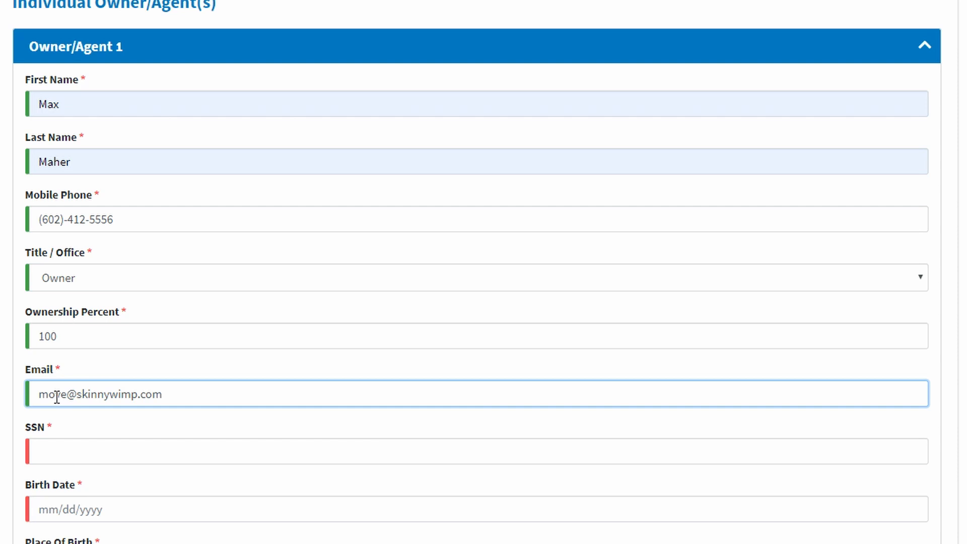
left_click(80, 458)
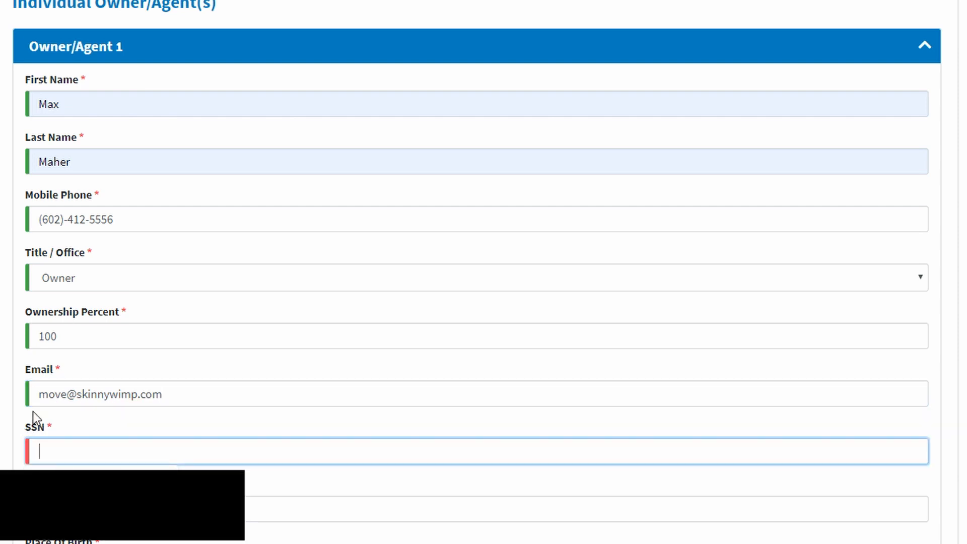
Enter the owner's SSN, birth date and birthplace Arizona, and mark U.S. citizen Yes
scroll(20, 405, "down", 2)
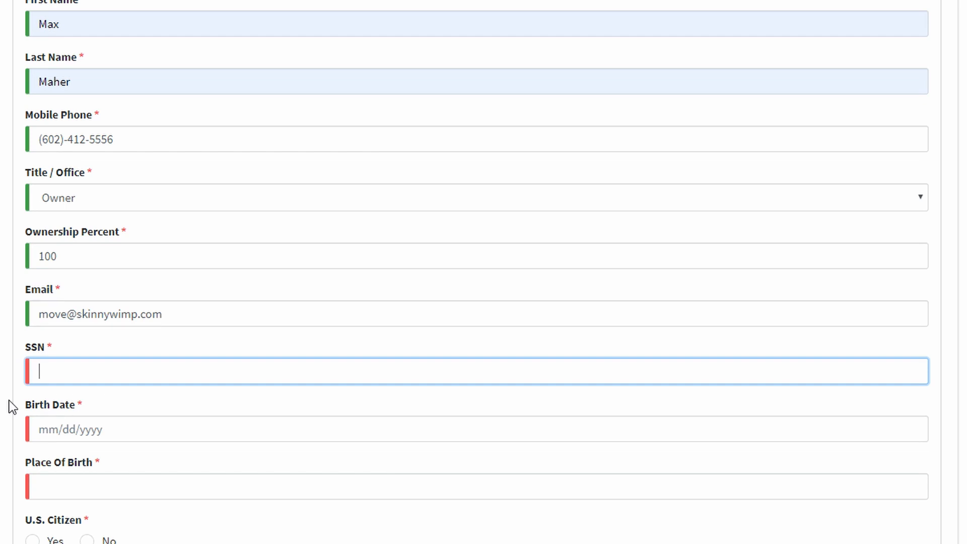
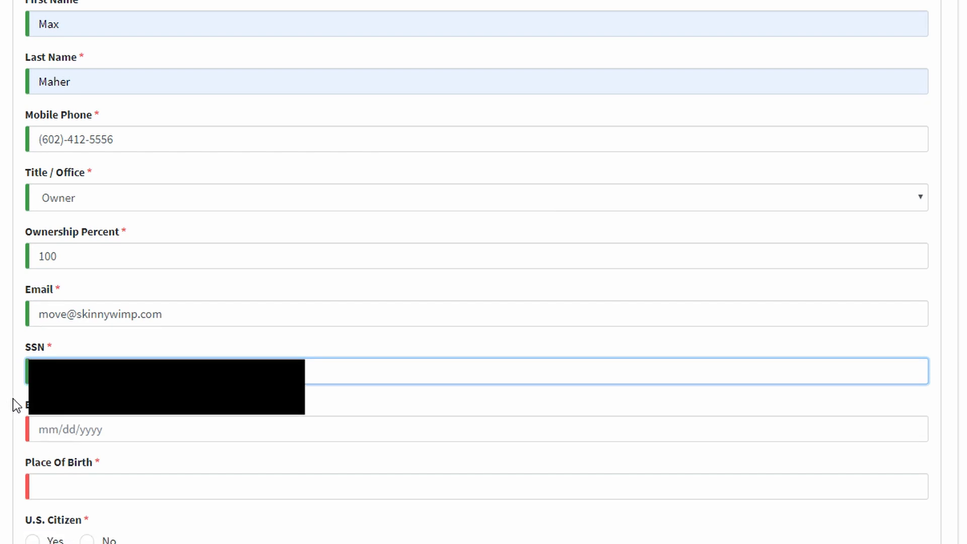
left_click(42, 434)
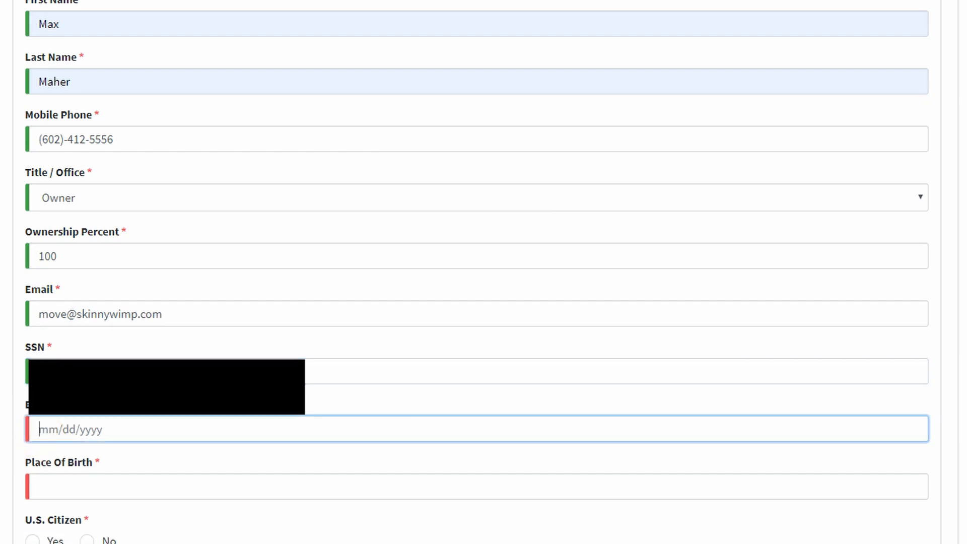
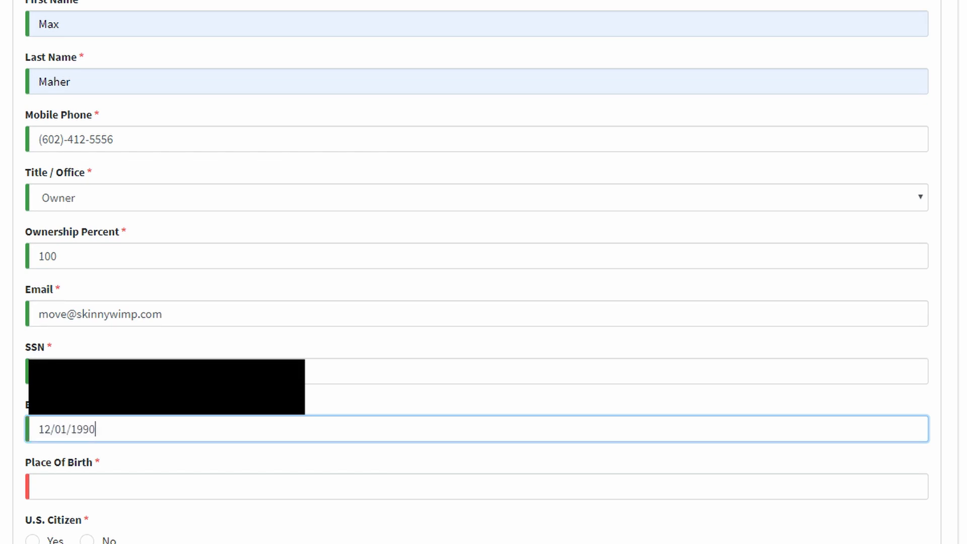
left_click(51, 489)
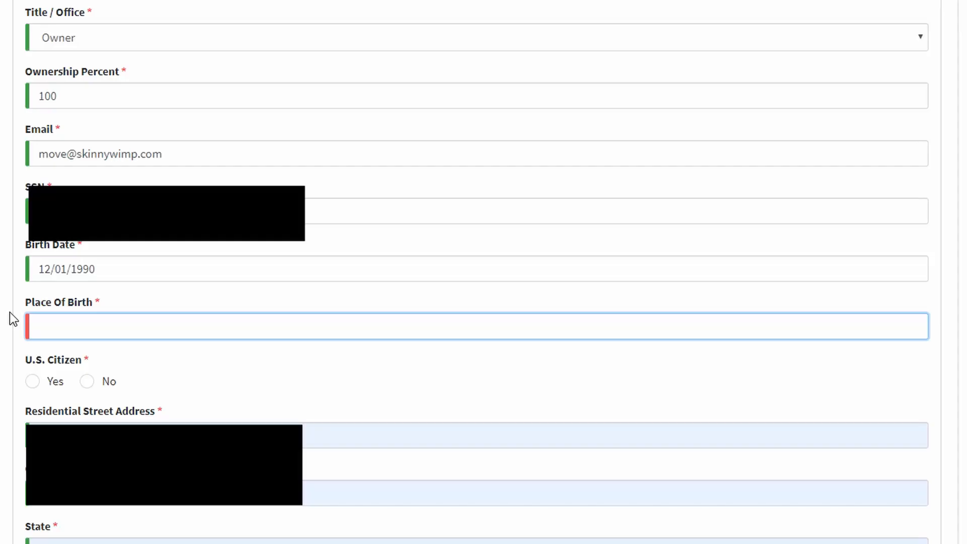
type("Arizona")
left_click(33, 383)
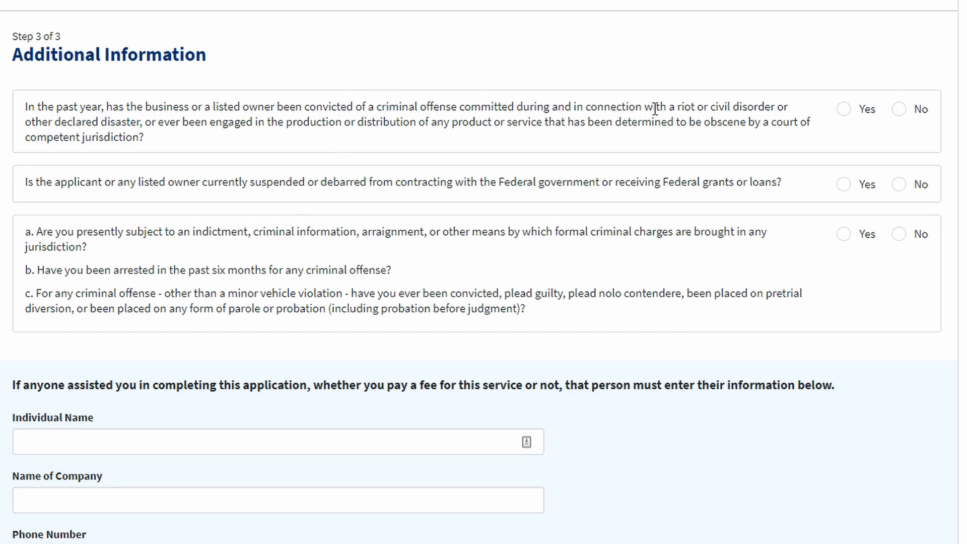
Answer No to the riot/disaster conviction, federal suspension/debarment and criminal charges questions
left_click(899, 111)
left_click(899, 184)
left_click(900, 235)
scroll(440, 349, "down", 5)
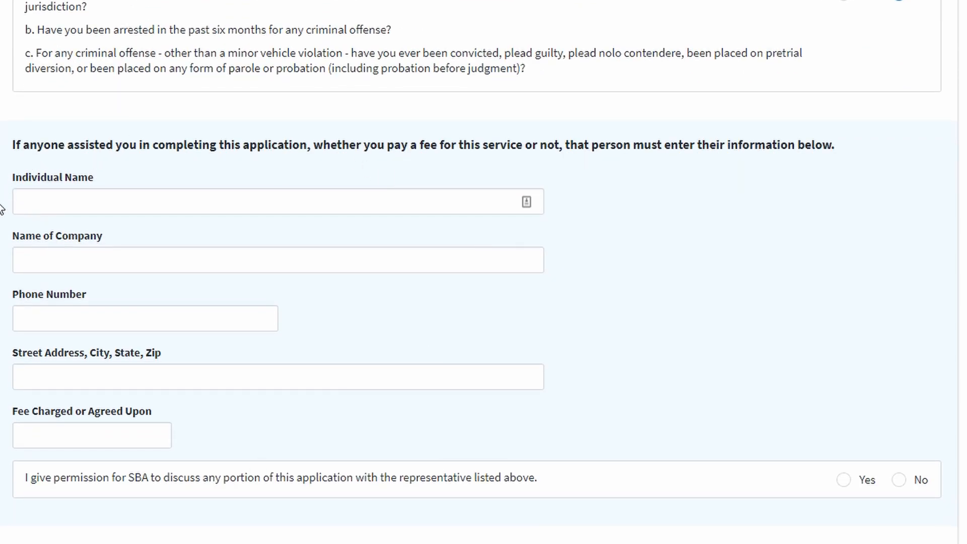
scroll(66, 252, "down", 6)
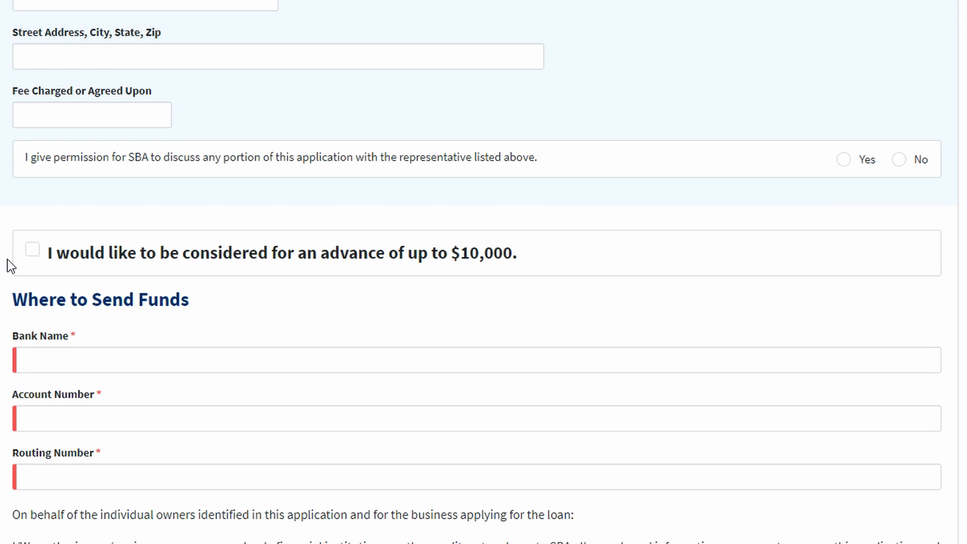
Request the $10,000 advance, certify the application as true and correct, and continue
left_click(31, 252)
scroll(2, 299, "down", 4)
scroll(9, 276, "down", 1)
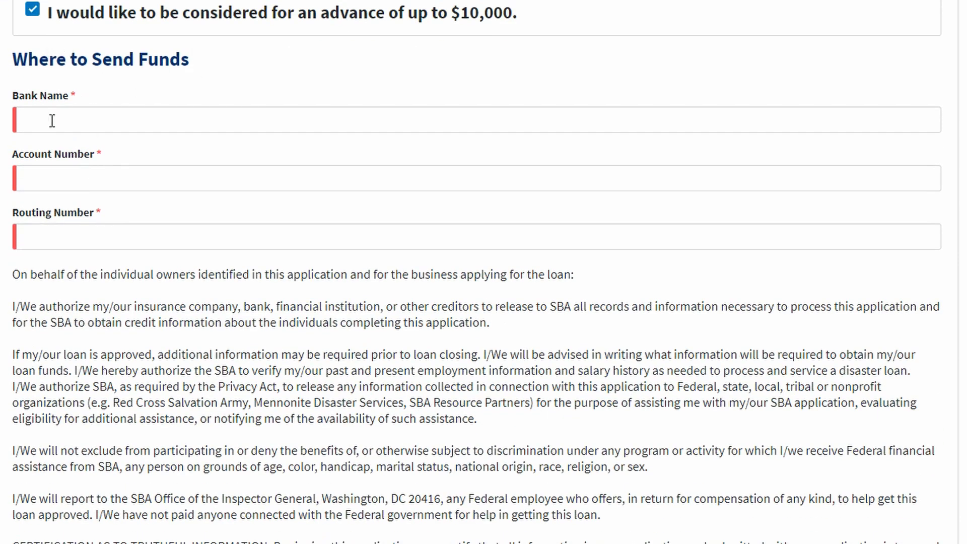
scroll(2, 318, "down", 1)
scroll(3, 319, "down", 5)
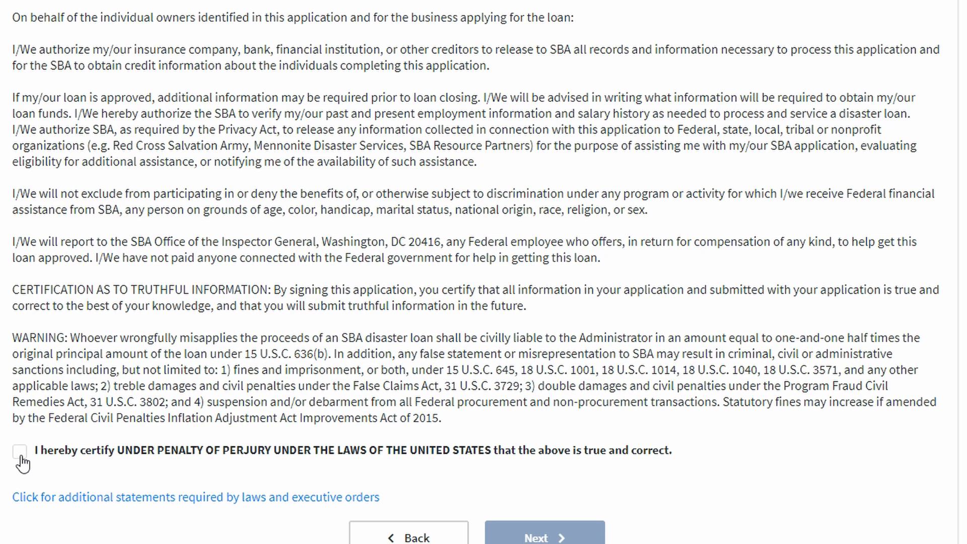
left_click(20, 453)
left_click(506, 531)
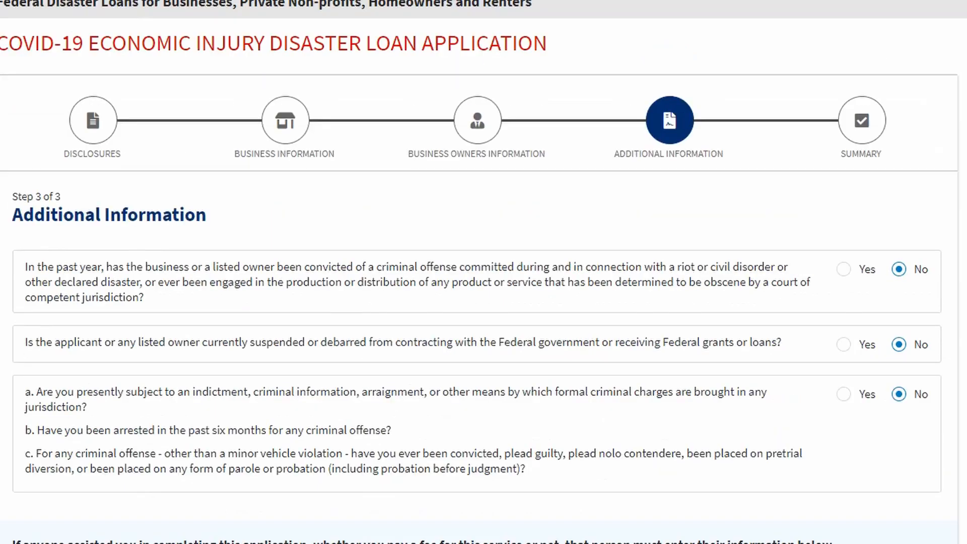